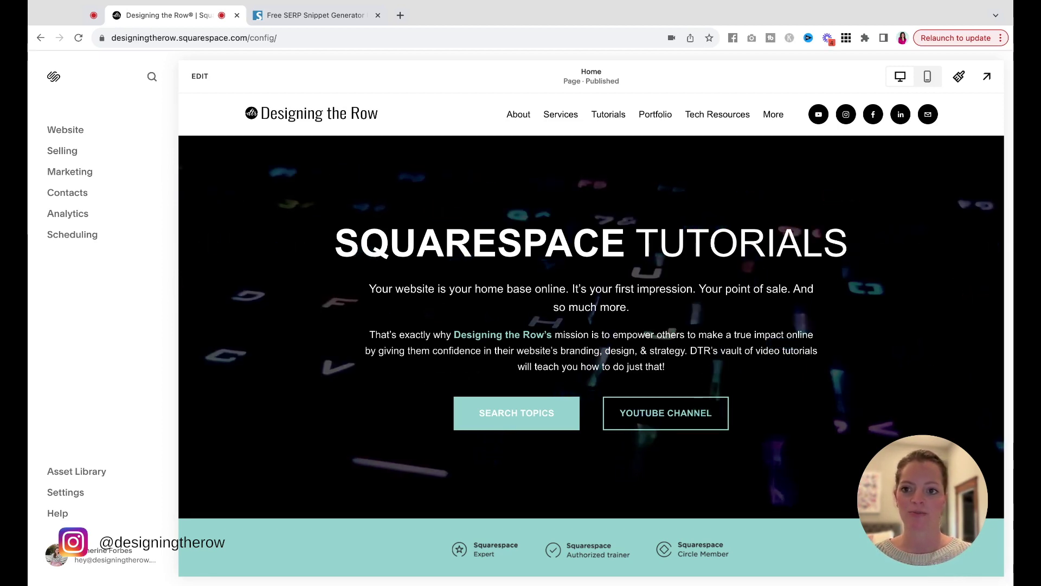
{"action": "left_click", "coordinate": [326, 16]}
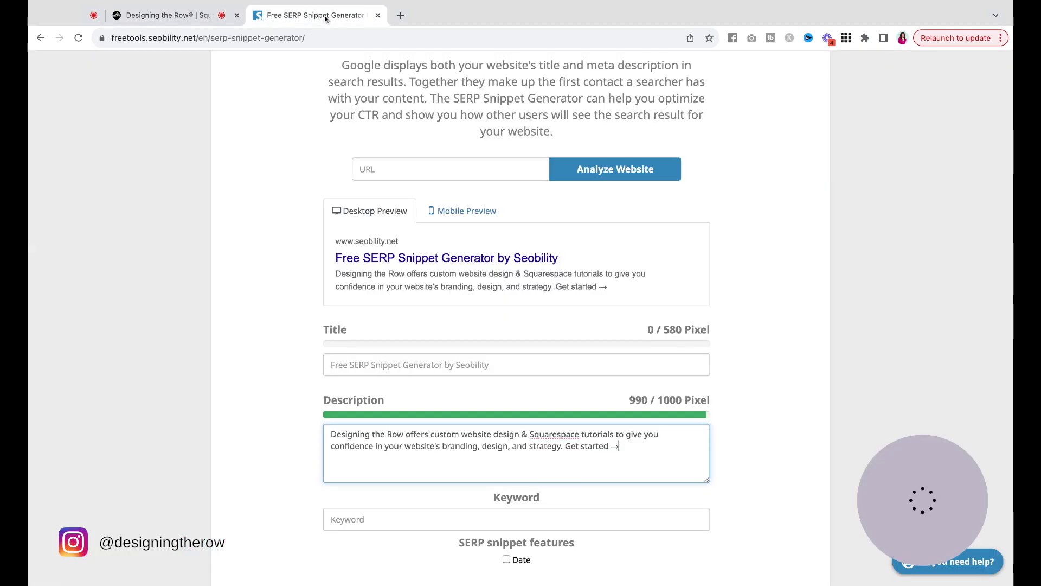
{"action": "scroll", "coordinate": [216, 244], "scroll_direction": "up", "scroll_amount": 4}
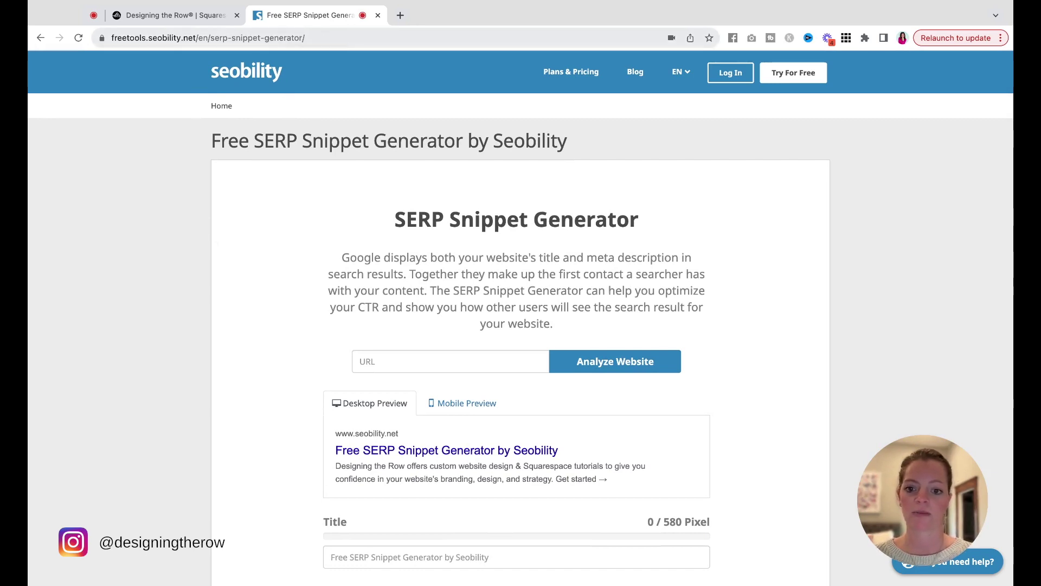
{"action": "scroll", "coordinate": [298, 236], "scroll_direction": "down", "scroll_amount": 5}
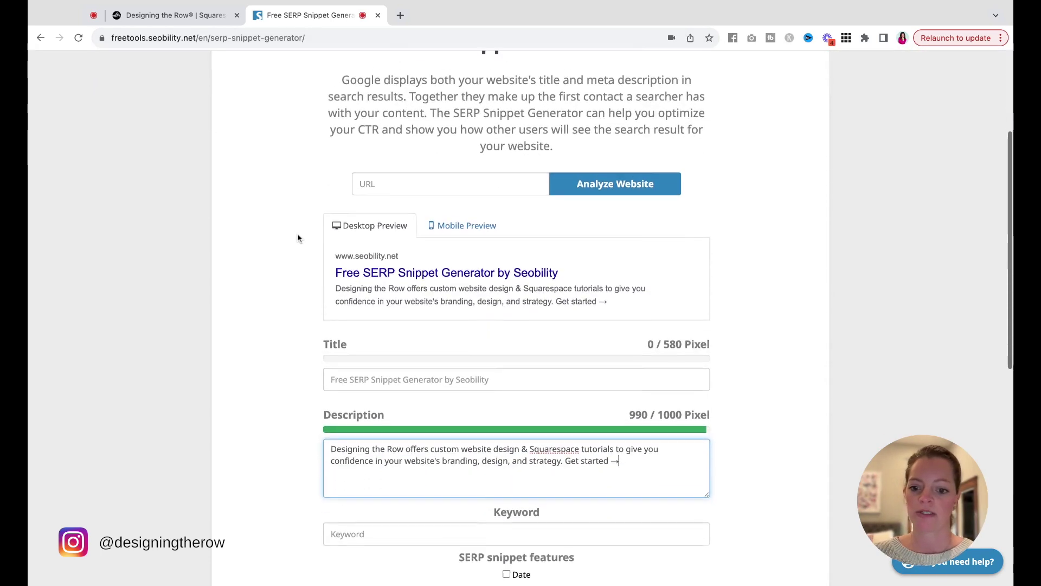
{"action": "scroll", "coordinate": [298, 238], "scroll_direction": "down", "scroll_amount": 2}
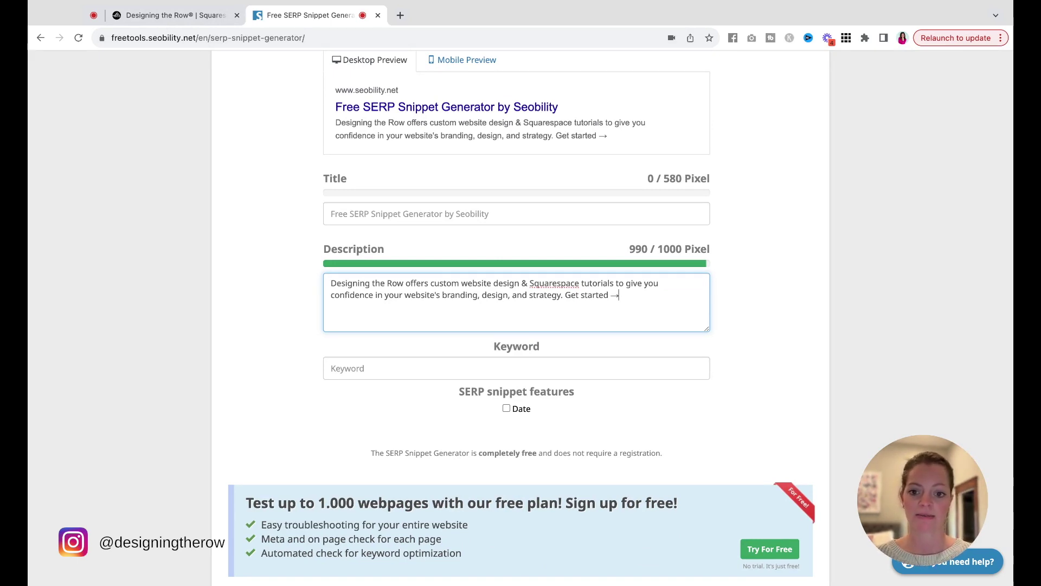
{"action": "key", "text": "shift+Up"}
{"action": "key", "text": "super+shift+Left"}
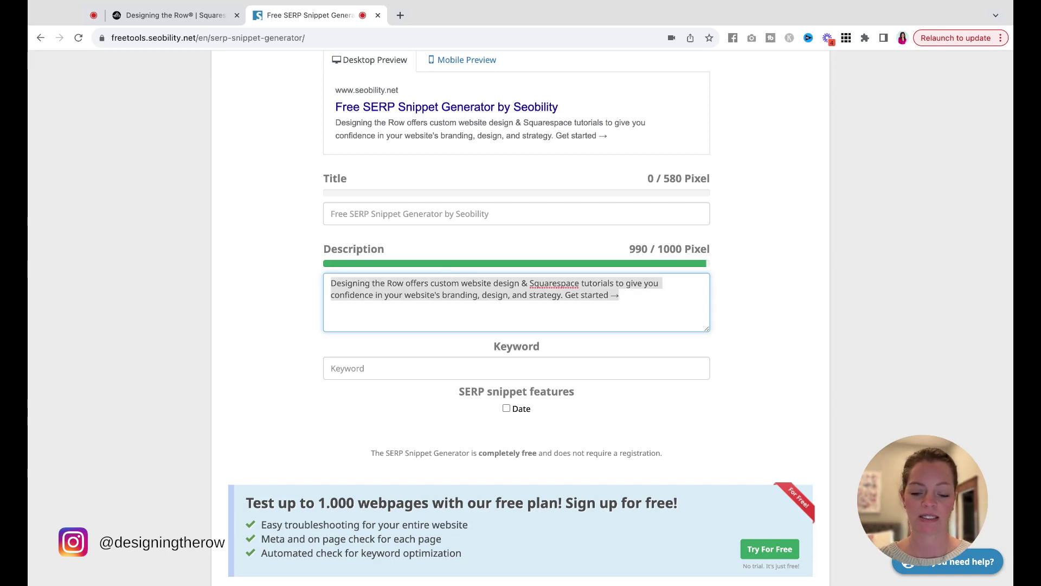
{"action": "left_click", "coordinate": [359, 287]}
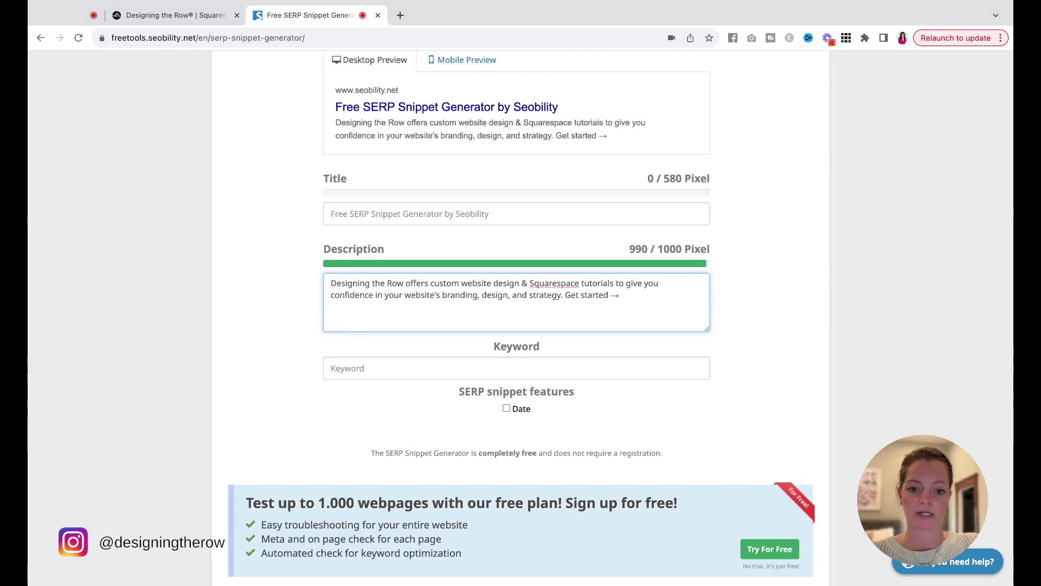
{"action": "type", "text": "go to my website"}
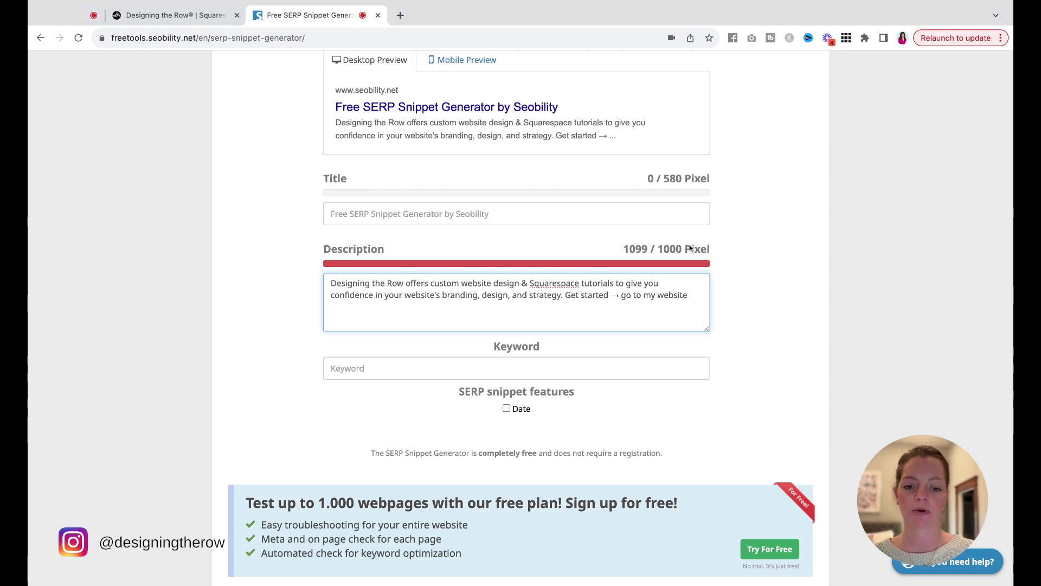
{"action": "left_click", "coordinate": [621, 295], "text": "shift"}
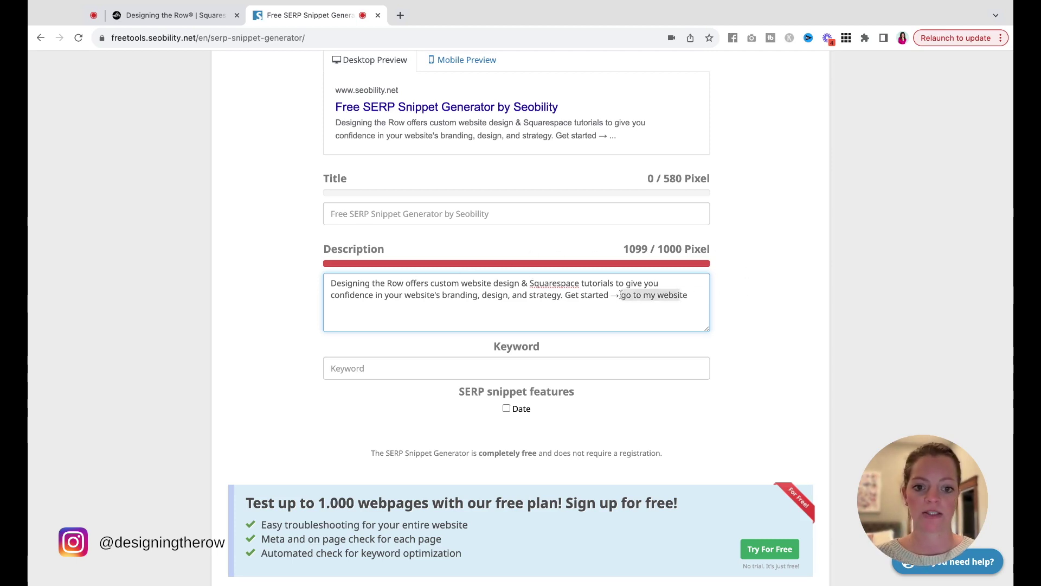
{"action": "key", "text": "BackSpace"}
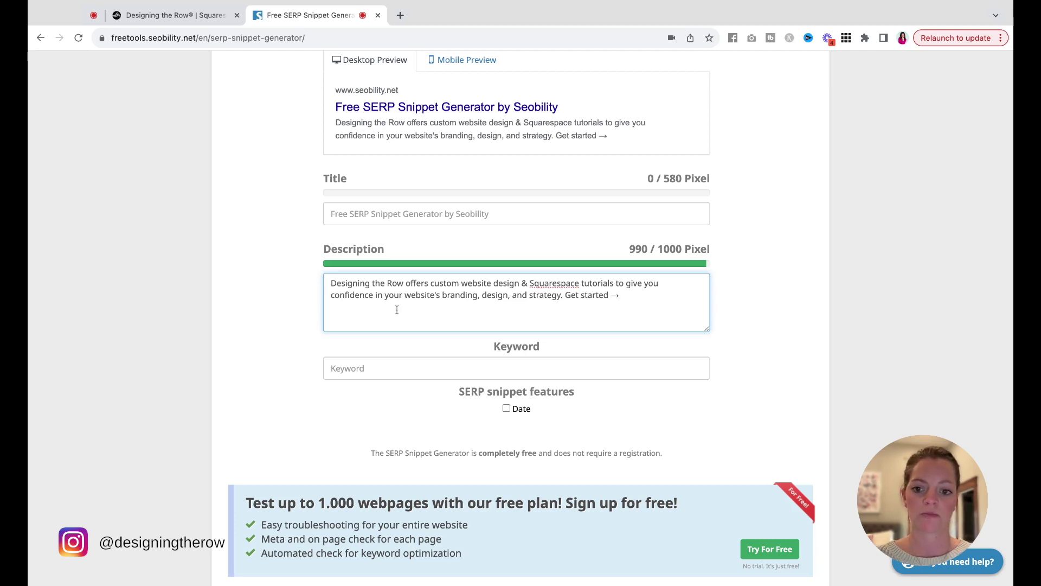
{"action": "key", "text": "super+a"}
{"action": "key", "text": "super+c"}
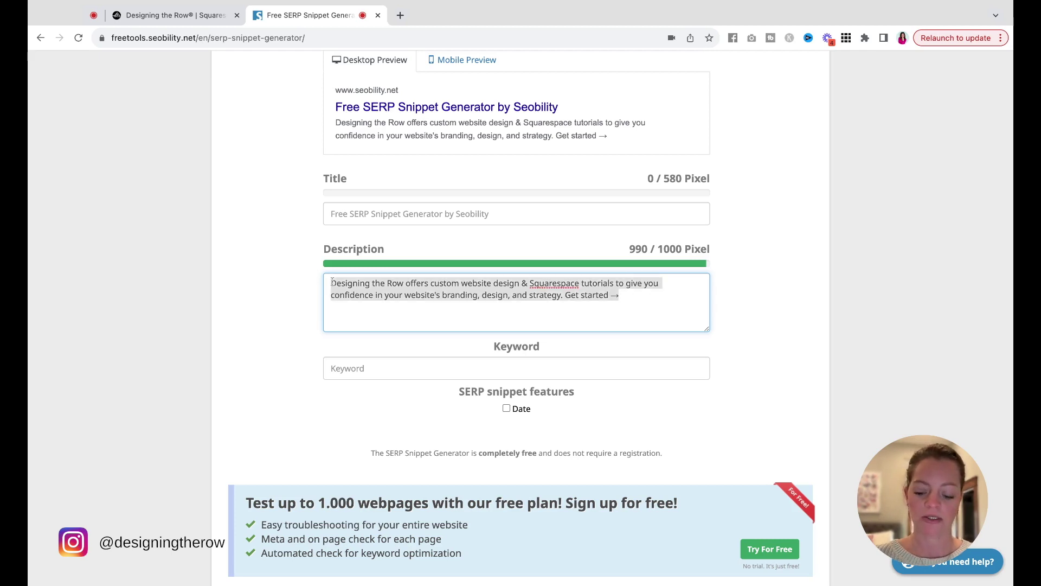
{"action": "key", "text": "BackSpace"}
{"action": "type", "text": "Designin"}
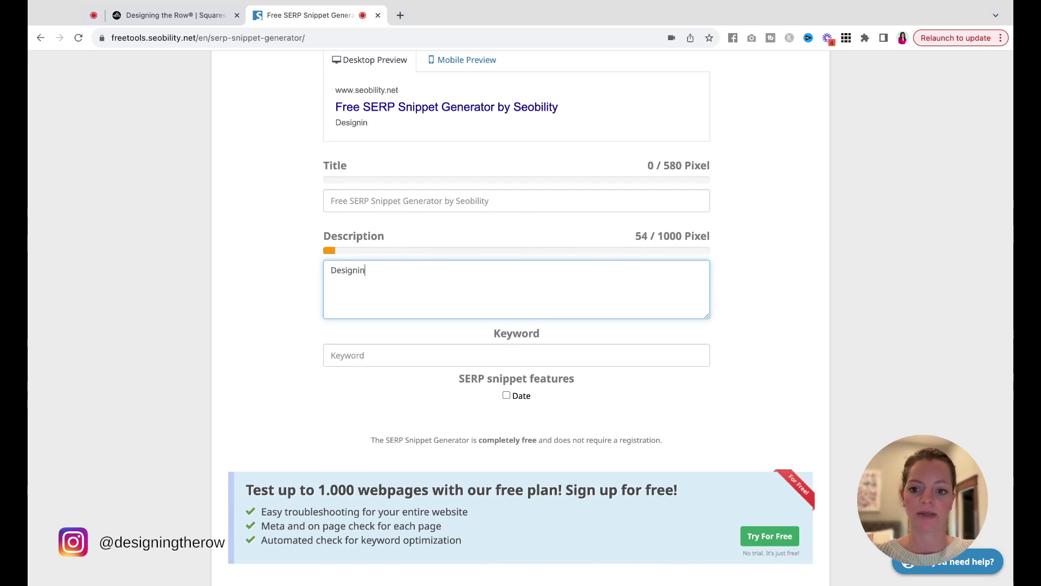
{"action": "type", "text": "g the Row"}
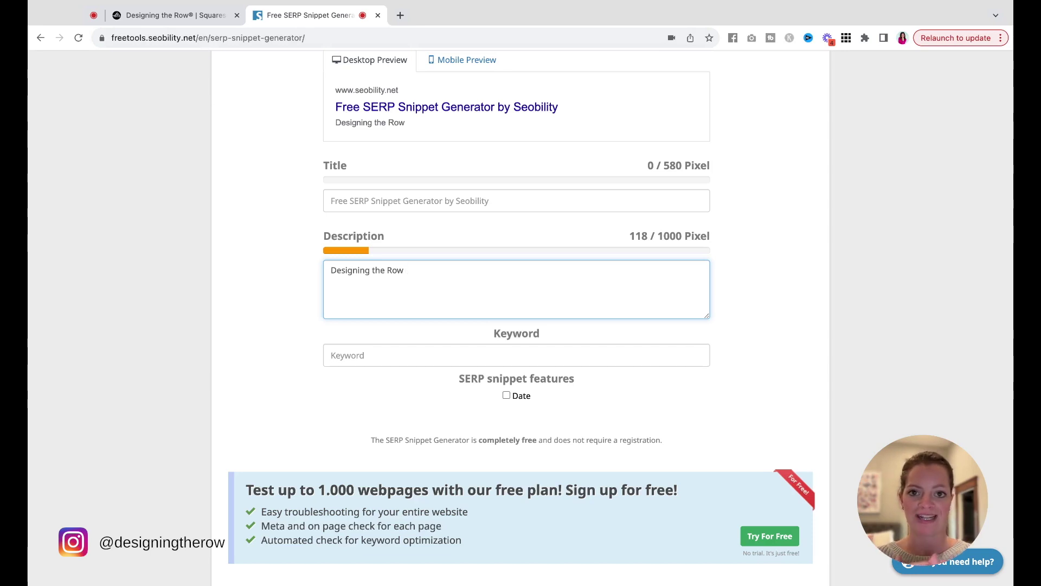
{"action": "triple_click", "coordinate": [432, 270]}
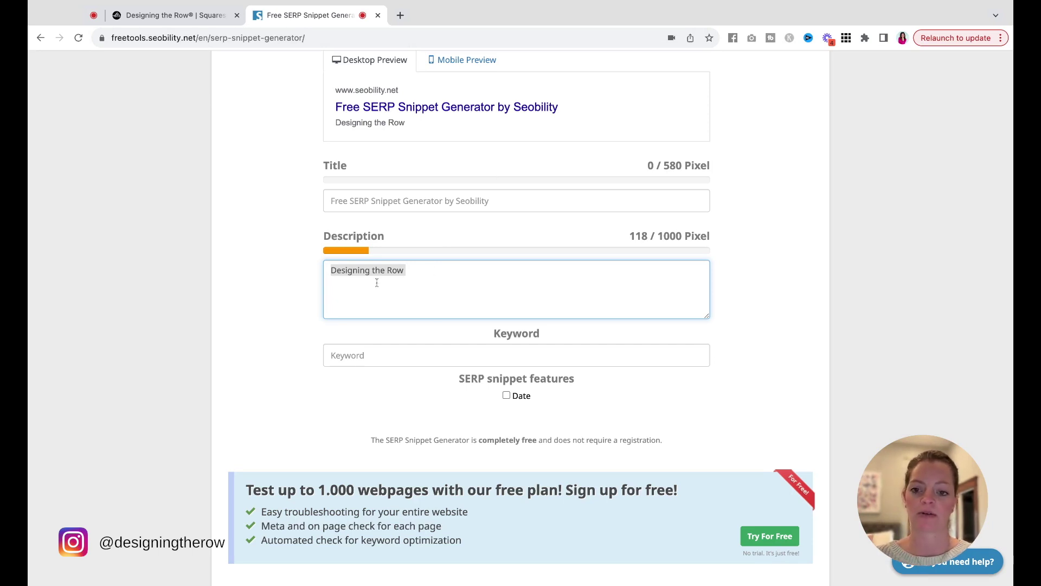
{"action": "key", "text": "super+v"}
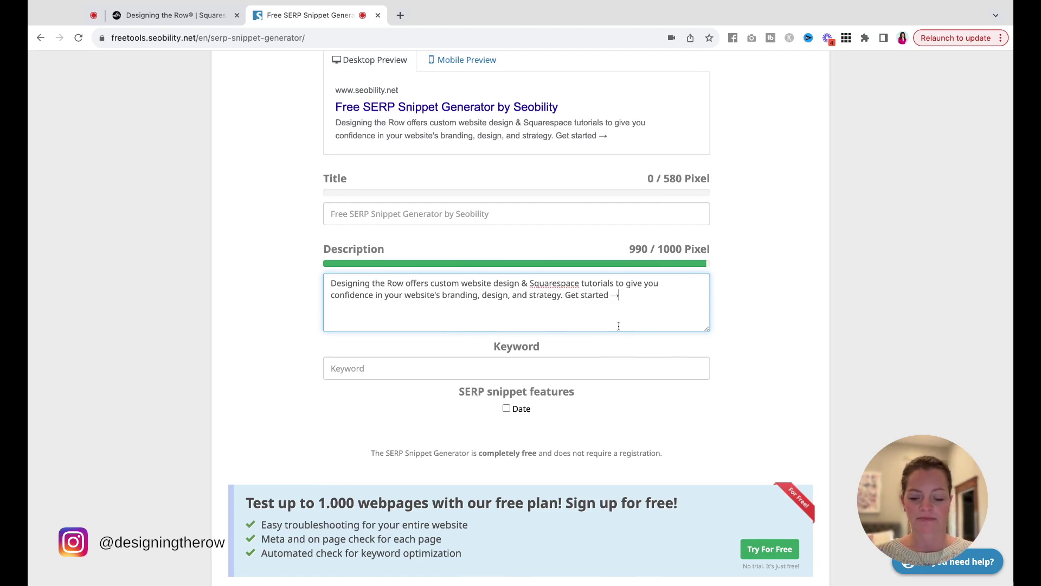
{"action": "key", "text": "alt+shift+Left"}
{"action": "key", "text": "alt+shift+Left"}
{"action": "key", "text": "alt+shift+Left"}
{"action": "key", "text": "alt+shift+Left"}
{"action": "key", "text": "alt+shift+Left"}
{"action": "key", "text": "alt+shift+Left"}
{"action": "key", "text": "alt+shift+Left"}
{"action": "key", "text": "alt+shift+Left"}
{"action": "key", "text": "alt+shift+Left"}
{"action": "key", "text": "alt+shift+Left"}
{"action": "key", "text": "alt+shift+Left"}
{"action": "key", "text": "alt+shift+Left"}
{"action": "key", "text": "alt+shift+Left"}
{"action": "key", "text": "alt+shift+Left"}
{"action": "key", "text": "alt+shift+Left"}
{"action": "key", "text": "alt+shift+Left"}
{"action": "key", "text": "alt+shift+Left"}
{"action": "key", "text": "alt+shift+Left"}
{"action": "key", "text": "alt+shift+Left"}
{"action": "key", "text": "alt+shift+Left"}
{"action": "key", "text": "ctrl+c"}
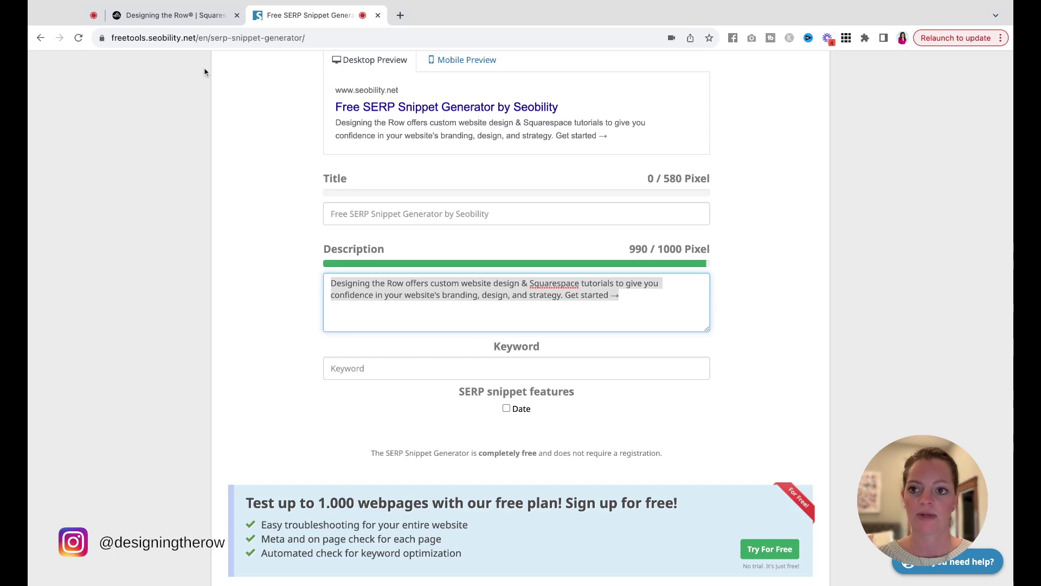
{"action": "left_click", "coordinate": [204, 17]}
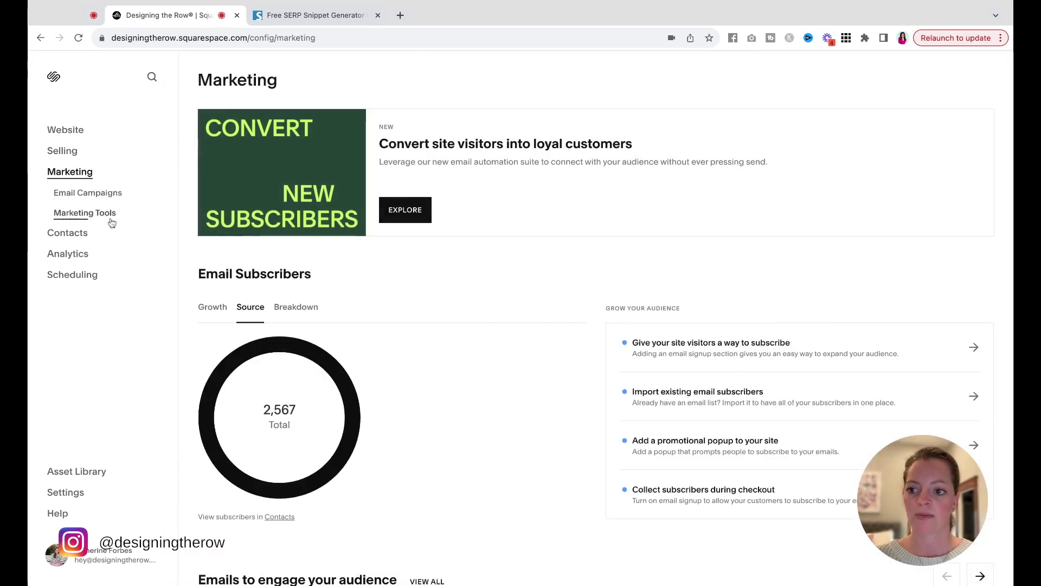
Paste the new Designing the Row text over the existing SEO Appearance site description.
{"action": "left_click", "coordinate": [105, 218]}
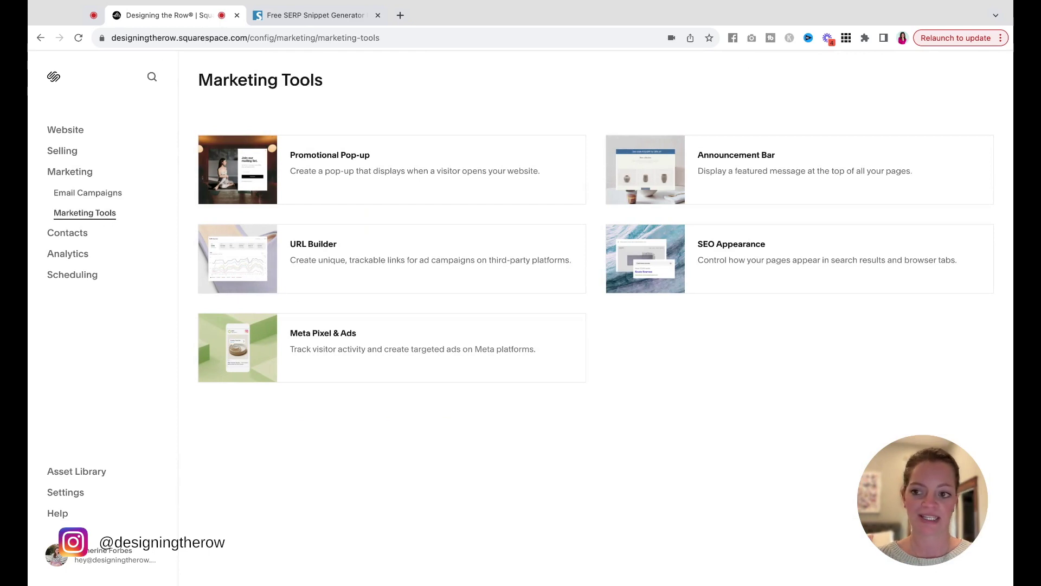
{"action": "left_click", "coordinate": [712, 265]}
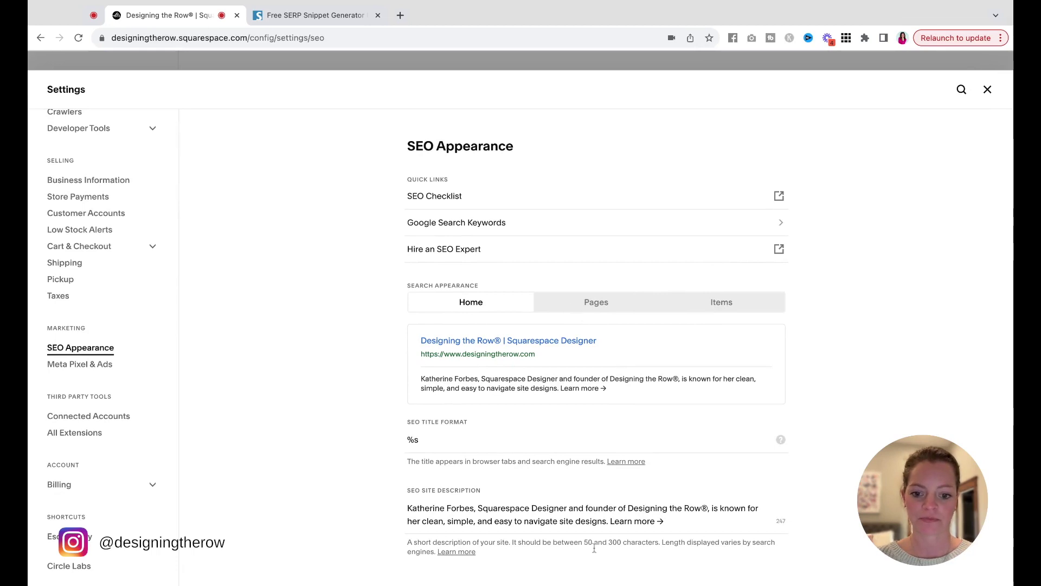
{"action": "triple_click", "coordinate": [604, 514]}
{"action": "key", "text": "ctrl+v"}
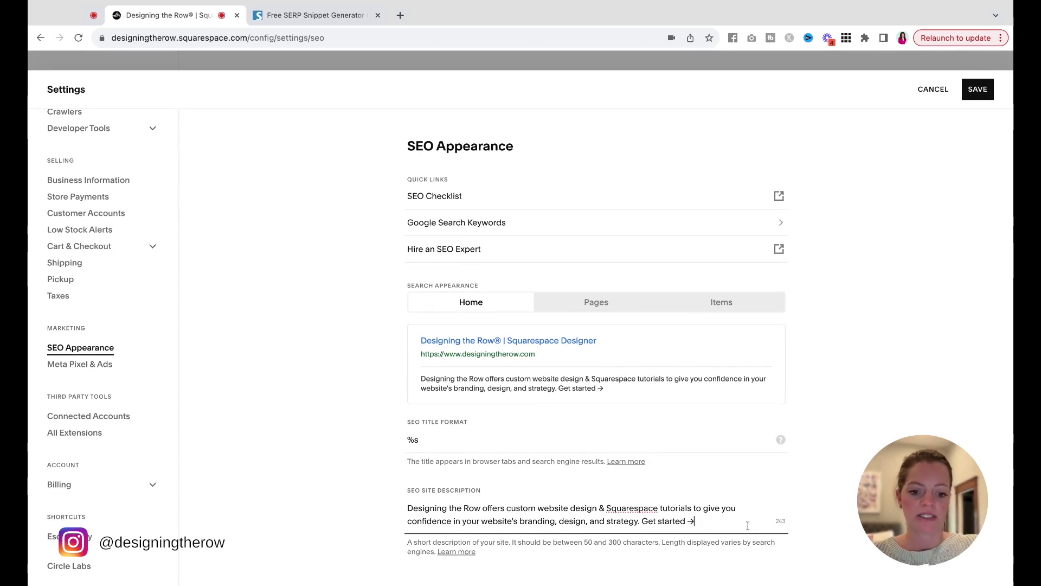
Try extra words after 'Get started →', delete them, and save the 243-character description.
{"action": "type", "text": "allow me to "}
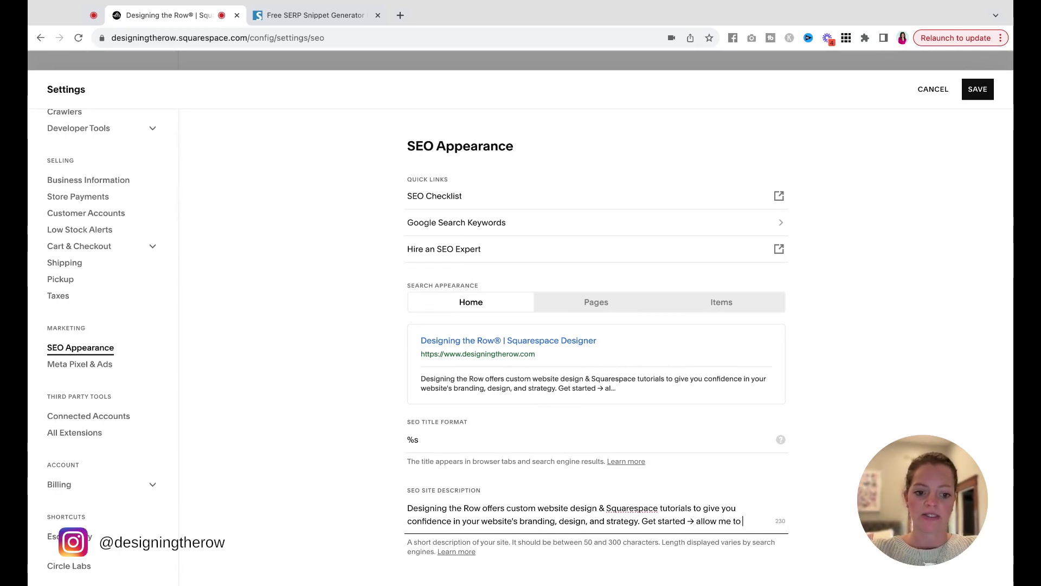
{"action": "type", "text": "add more characre"}
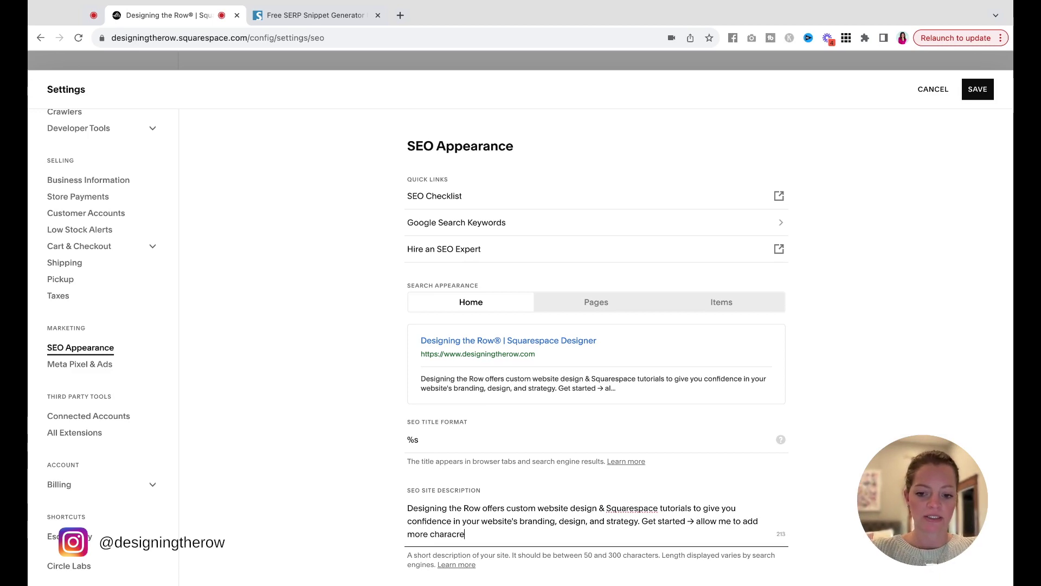
{"action": "type", "text": "ers"}
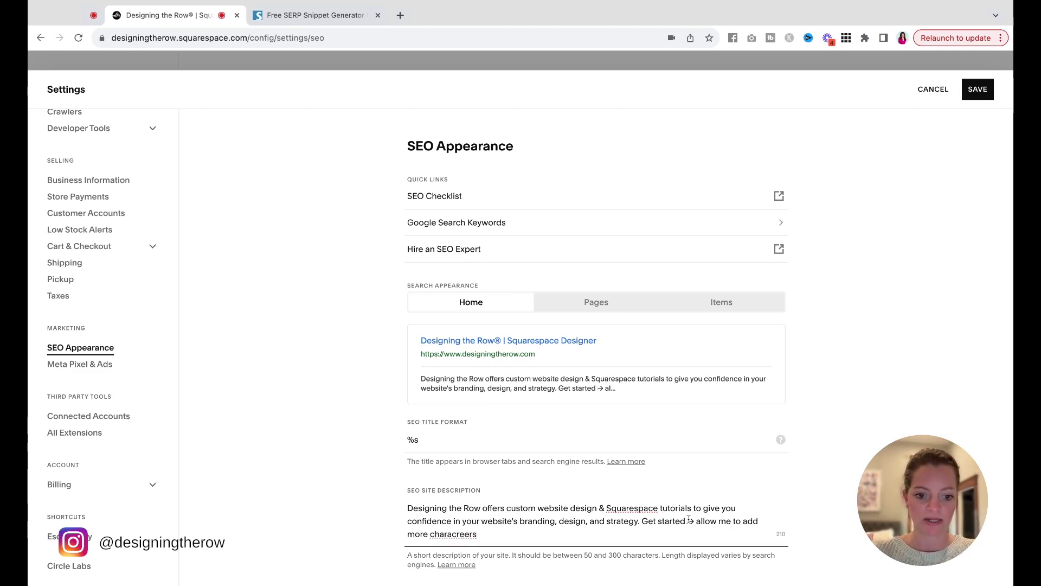
{"action": "left_click", "coordinate": [694, 520], "text": "shift"}
{"action": "key", "text": "BackSpace"}
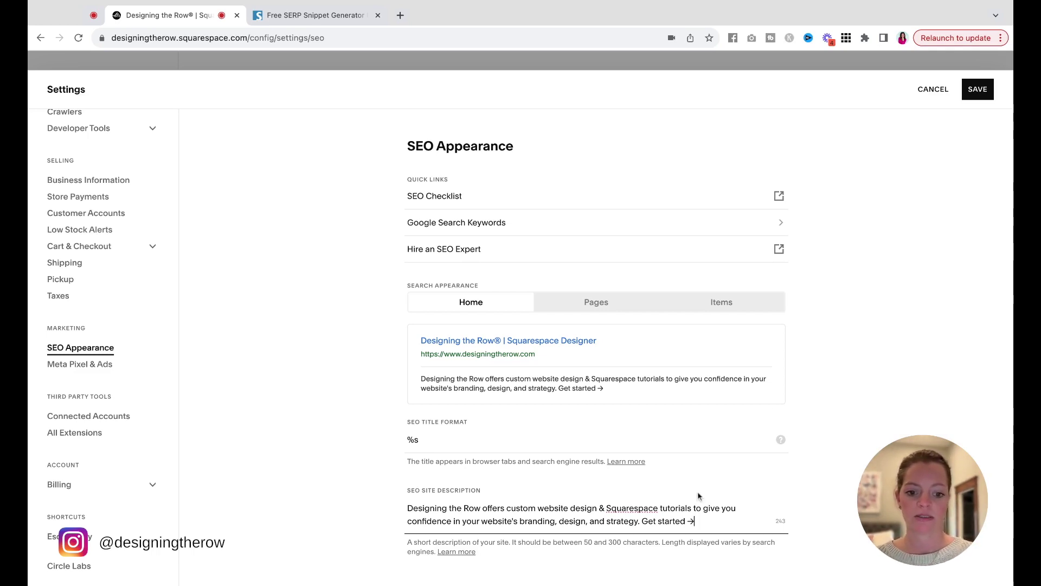
{"action": "left_click", "coordinate": [978, 89]}
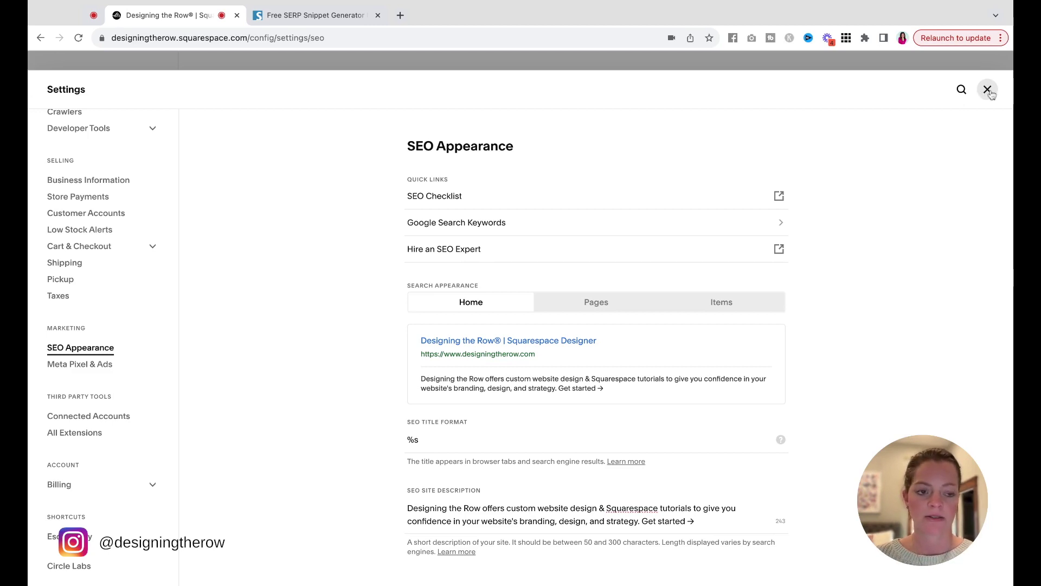
{"action": "left_click", "coordinate": [988, 89]}
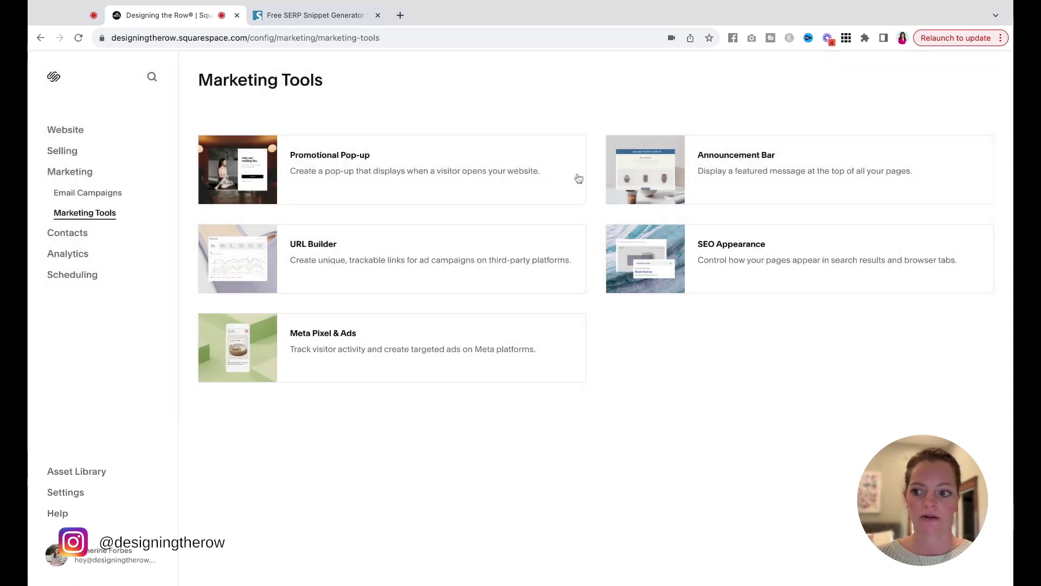
Go back into SEO Appearance from Settings to check the 243-character description stayed saved.
{"action": "left_click", "coordinate": [64, 494]}
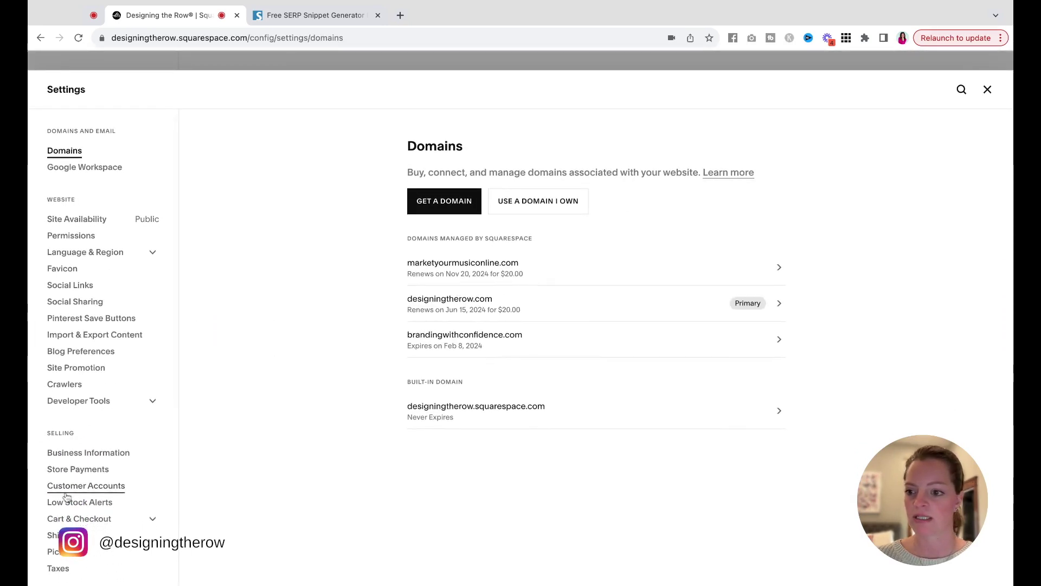
{"action": "scroll", "coordinate": [66, 497], "scroll_direction": "down", "scroll_amount": 4}
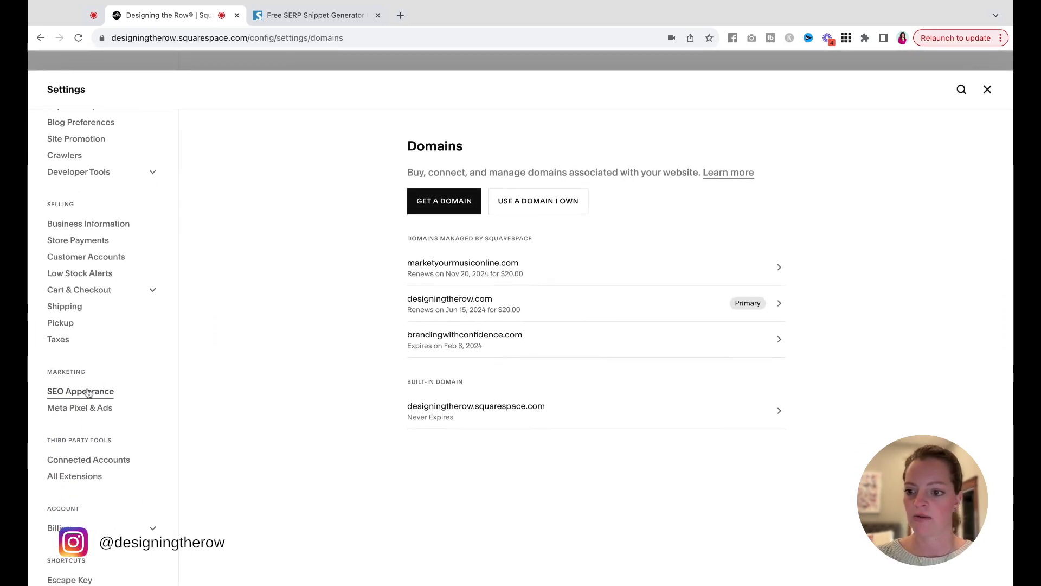
{"action": "left_click", "coordinate": [86, 391]}
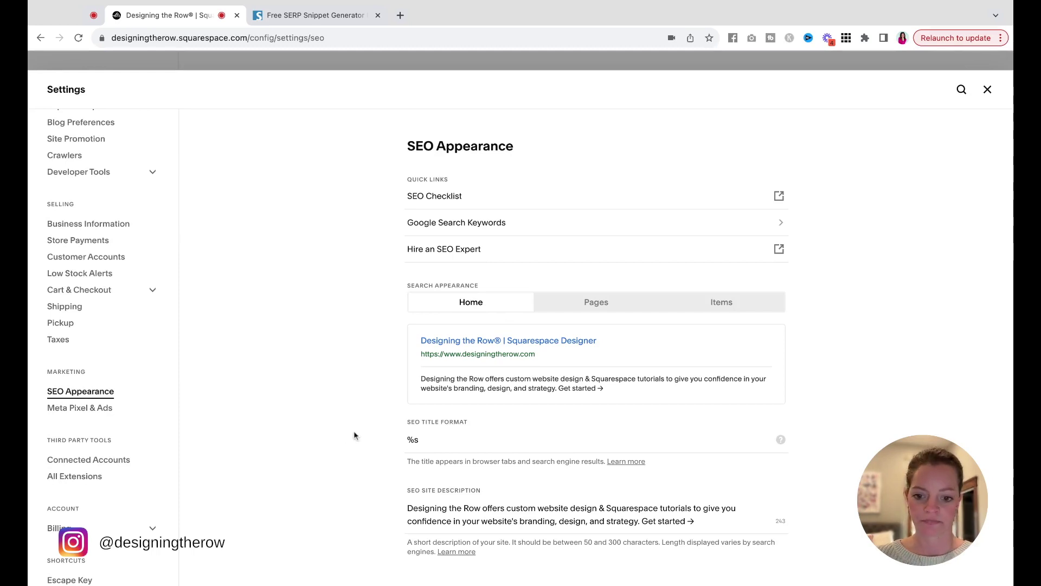